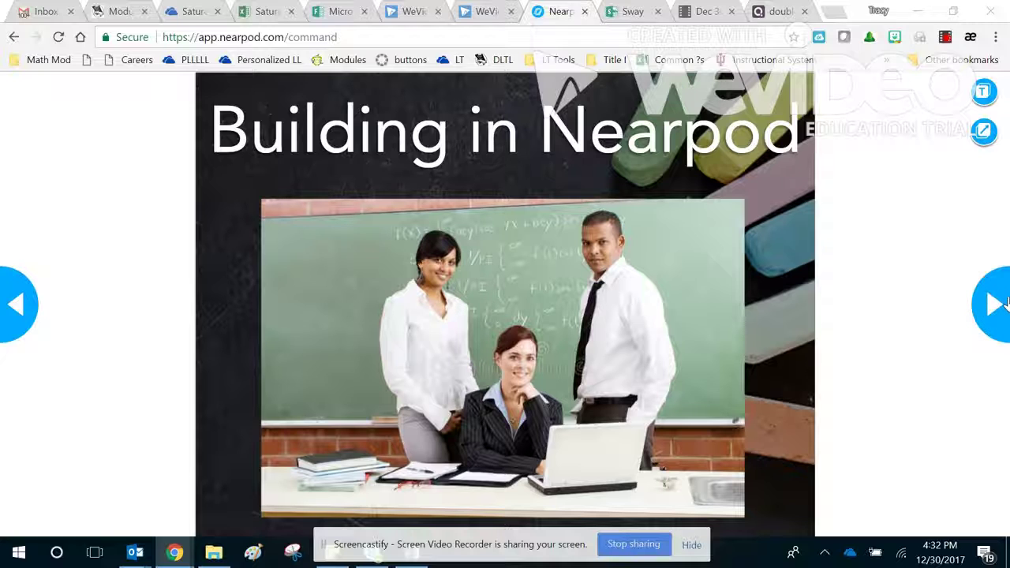
Step: Advance two slides to the WeVideo slide, play it on This Device Only, and pause at 0:02
{"action": "left_click", "coordinate": [1002, 306]}
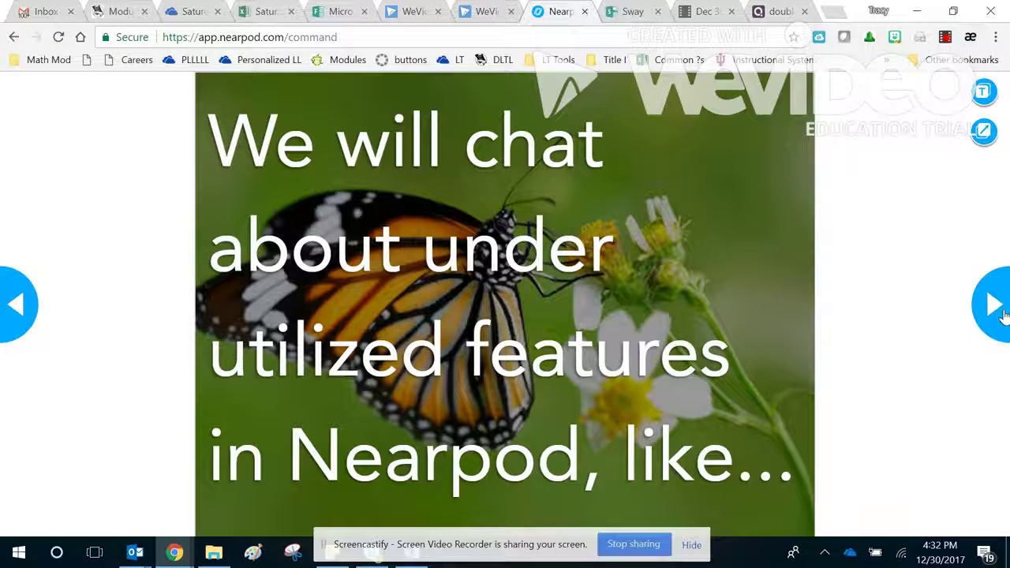
{"action": "left_click", "coordinate": [1002, 314]}
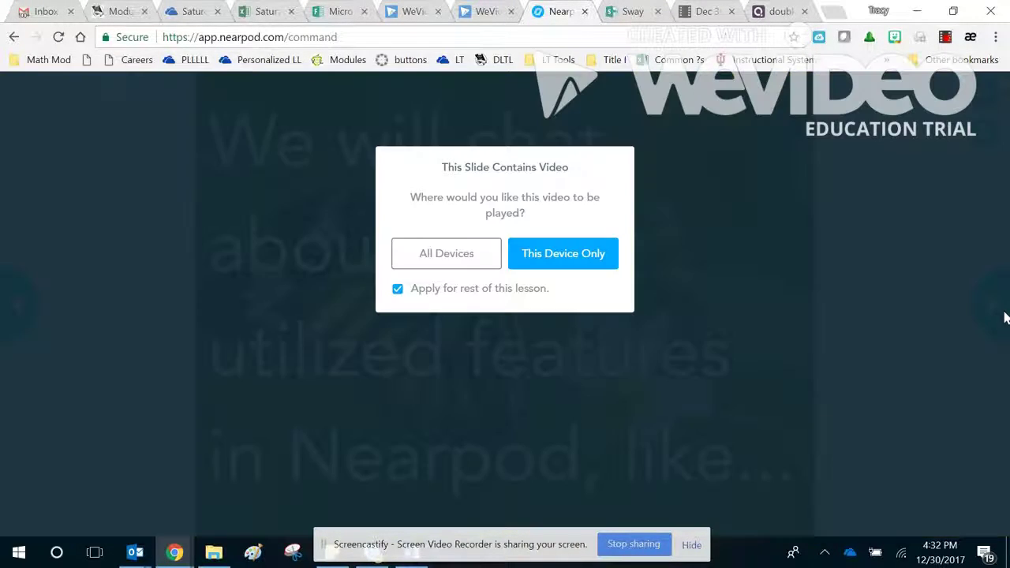
{"action": "left_click", "coordinate": [533, 261]}
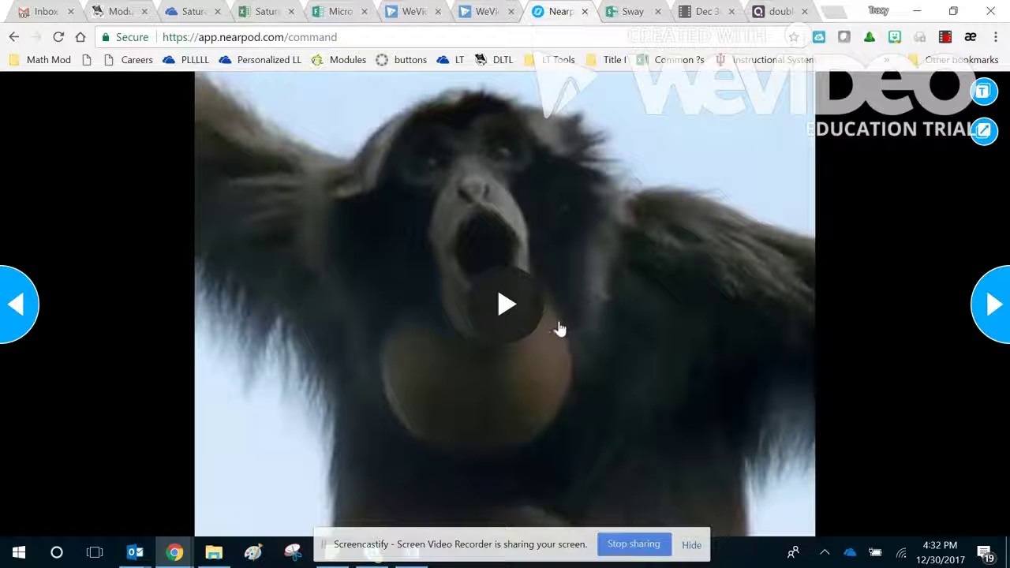
{"action": "left_click", "coordinate": [508, 309]}
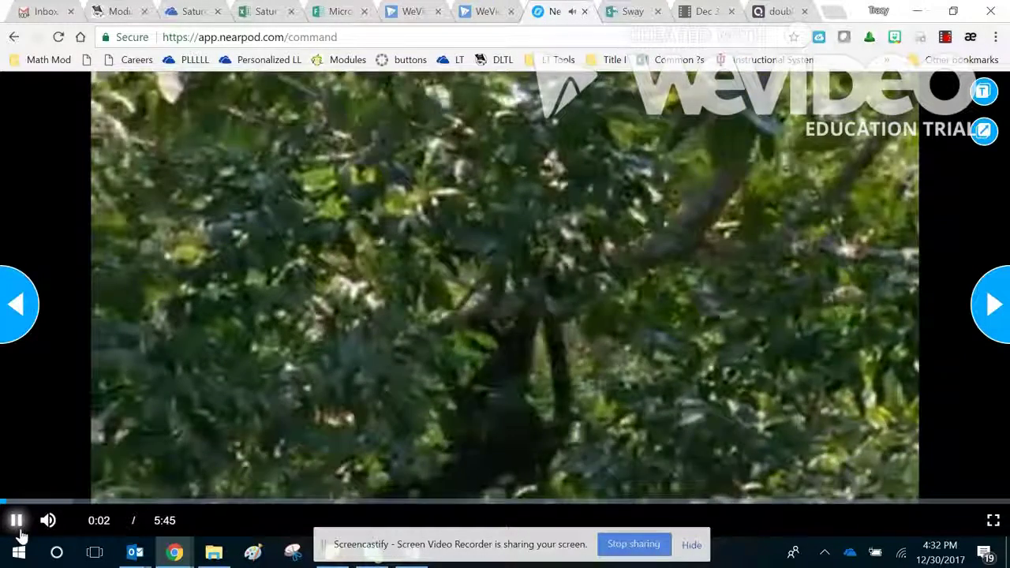
{"action": "left_click", "coordinate": [16, 520]}
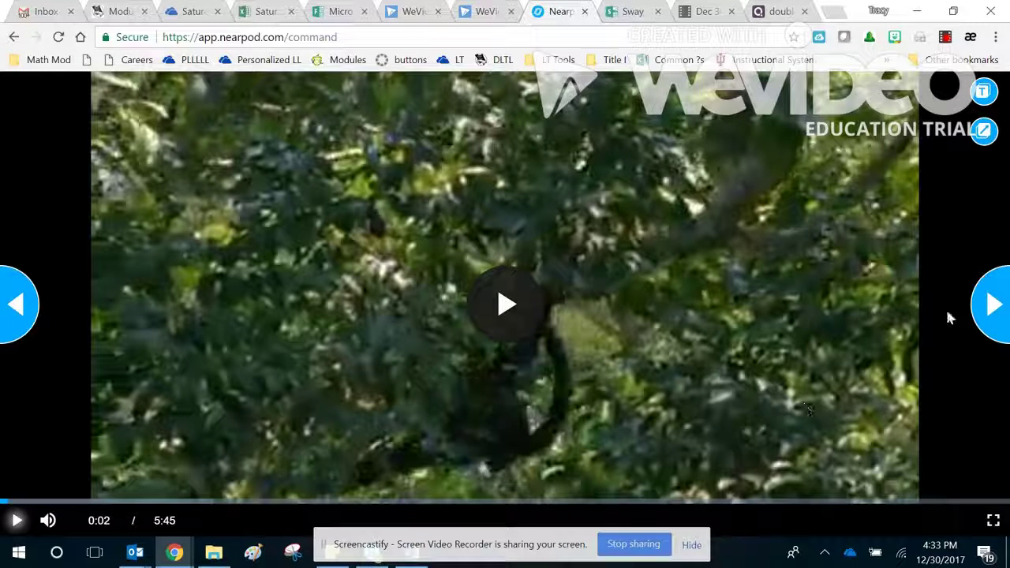
Step: In Energy Skate Park, drag the skater onto the ramp, show the Pie Chart, and drag again
{"action": "left_click", "coordinate": [997, 327]}
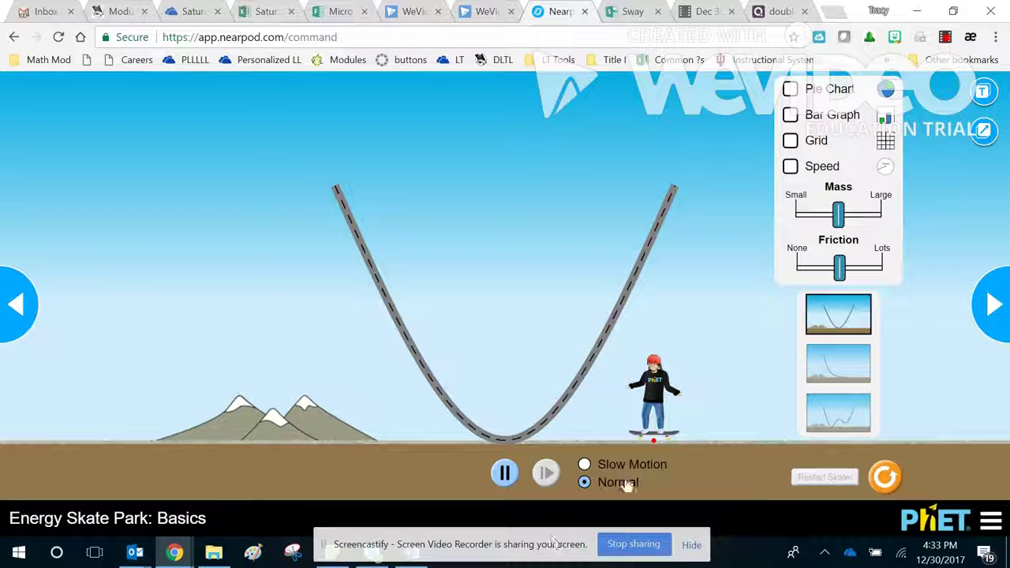
{"action": "left_click_drag", "start_coordinate": [659, 402], "coordinate": [344, 195]}
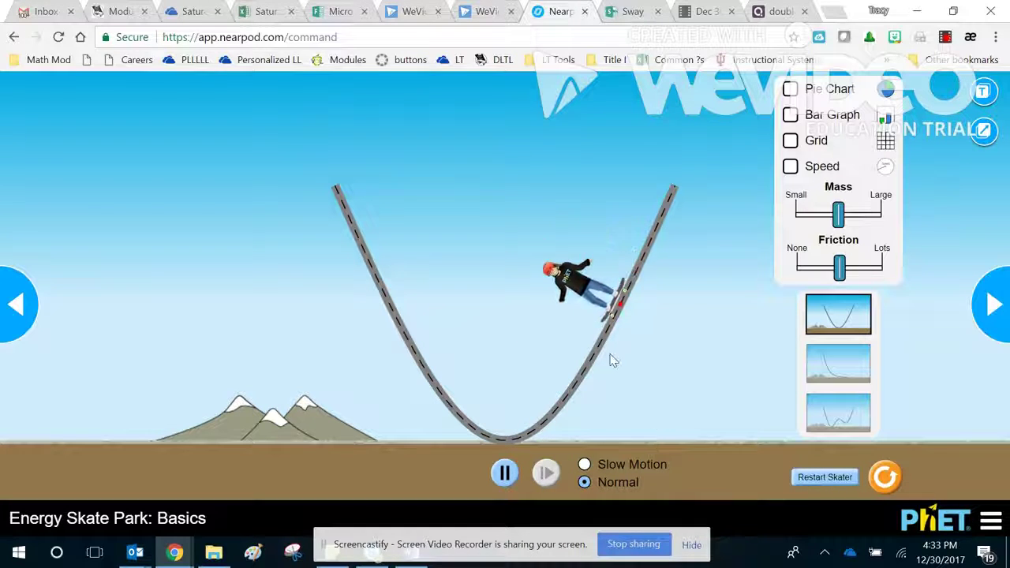
{"action": "left_click", "coordinate": [790, 89]}
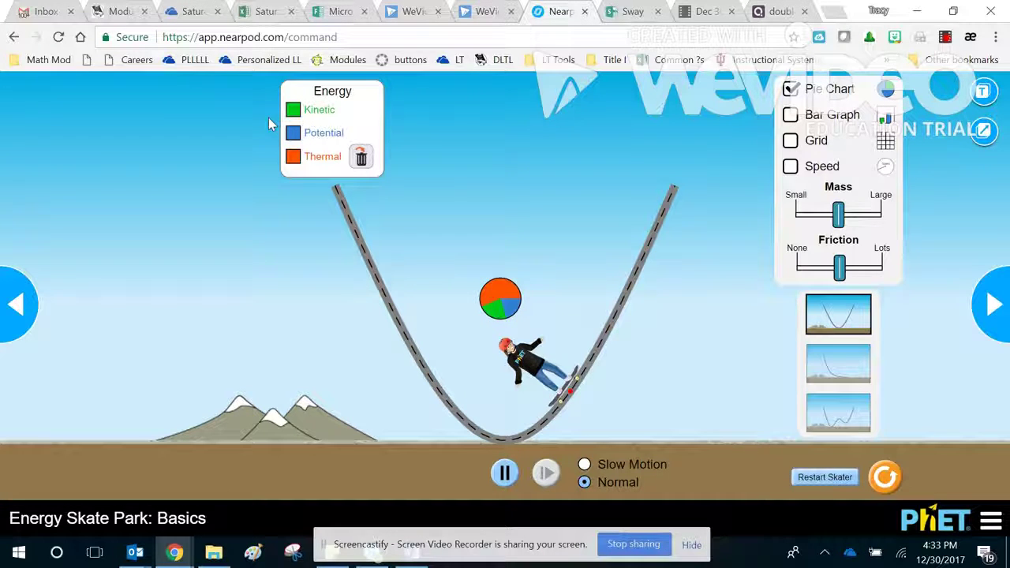
{"action": "left_click_drag", "start_coordinate": [537, 371], "coordinate": [661, 120]}
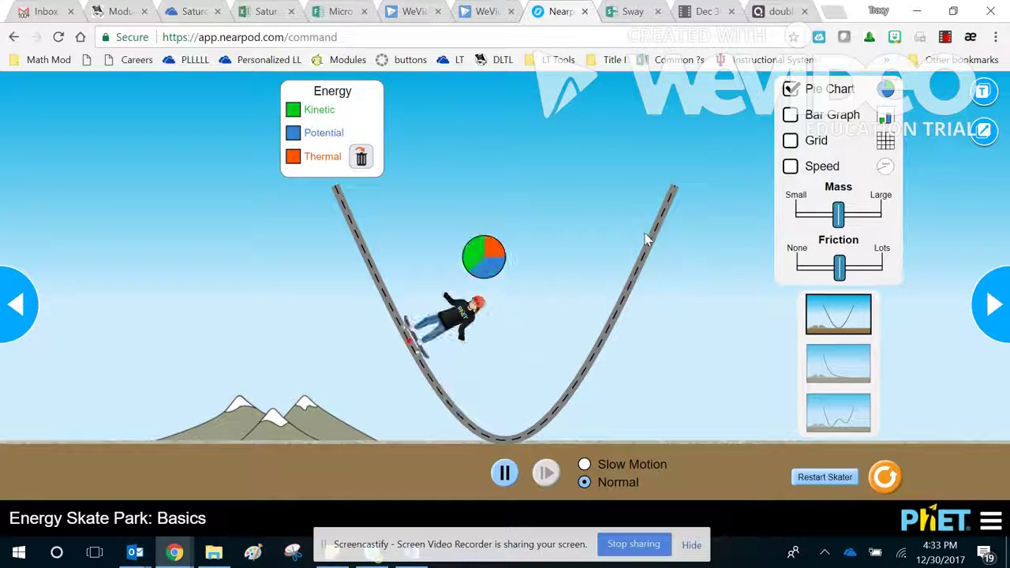
{"action": "left_click", "coordinate": [991, 308]}
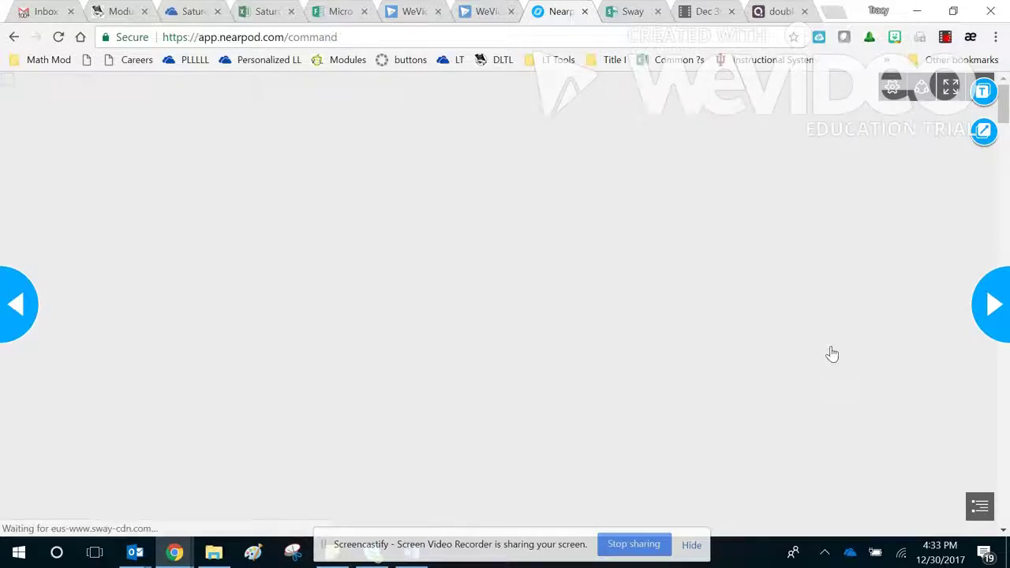
Step: Scroll down the earthquake Sway and enlarge, then close, the Definition card
{"action": "scroll", "coordinate": [632, 379], "scroll_direction": "down", "scroll_amount": 5}
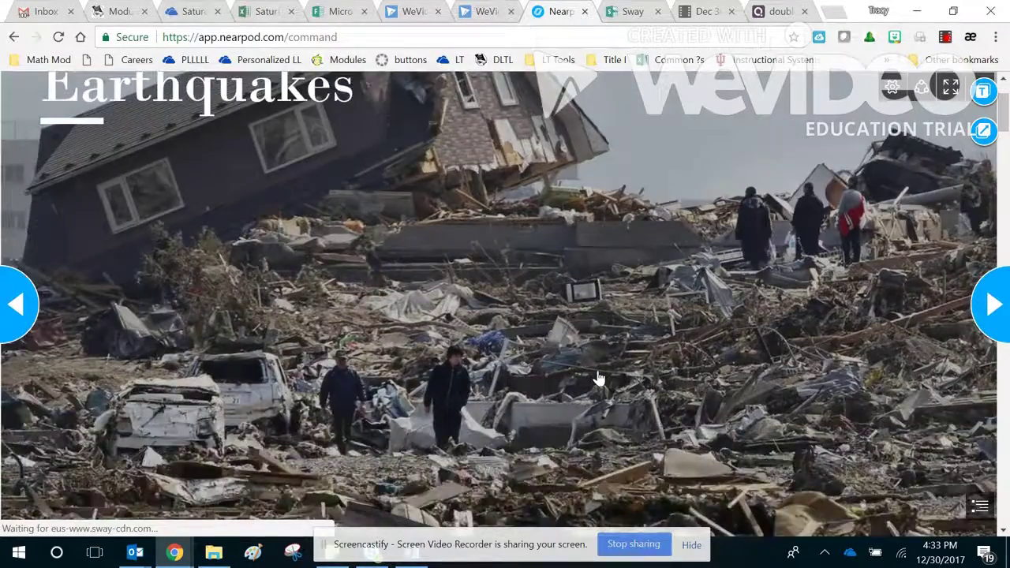
{"action": "scroll", "coordinate": [599, 376], "scroll_direction": "down", "scroll_amount": 5}
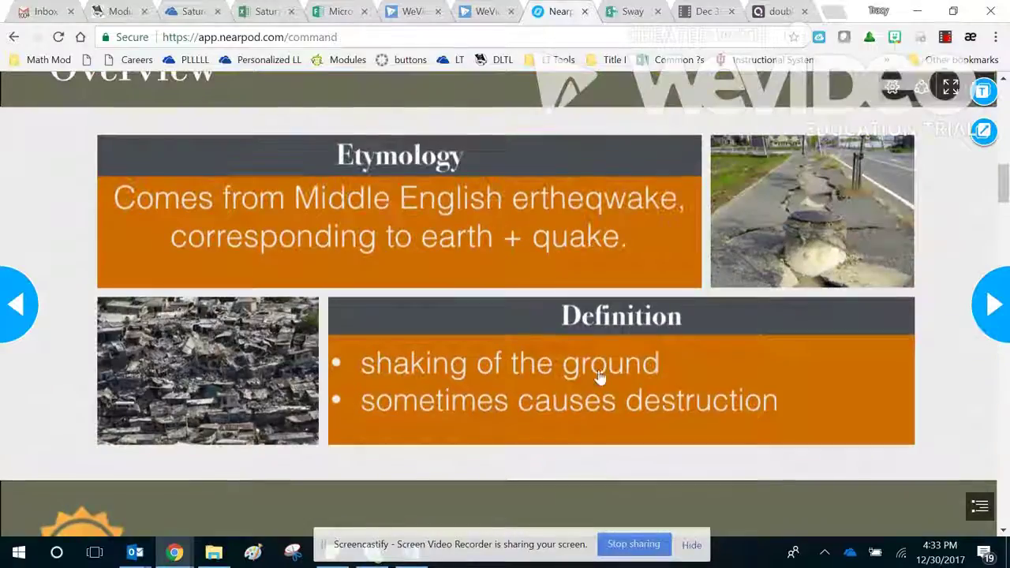
{"action": "left_click", "coordinate": [596, 411]}
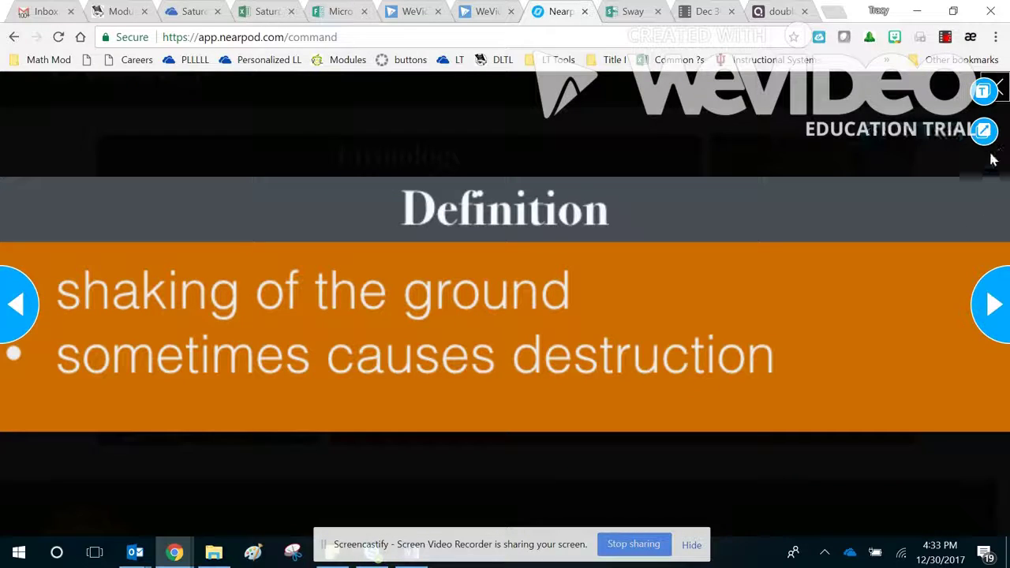
{"action": "left_click", "coordinate": [997, 85]}
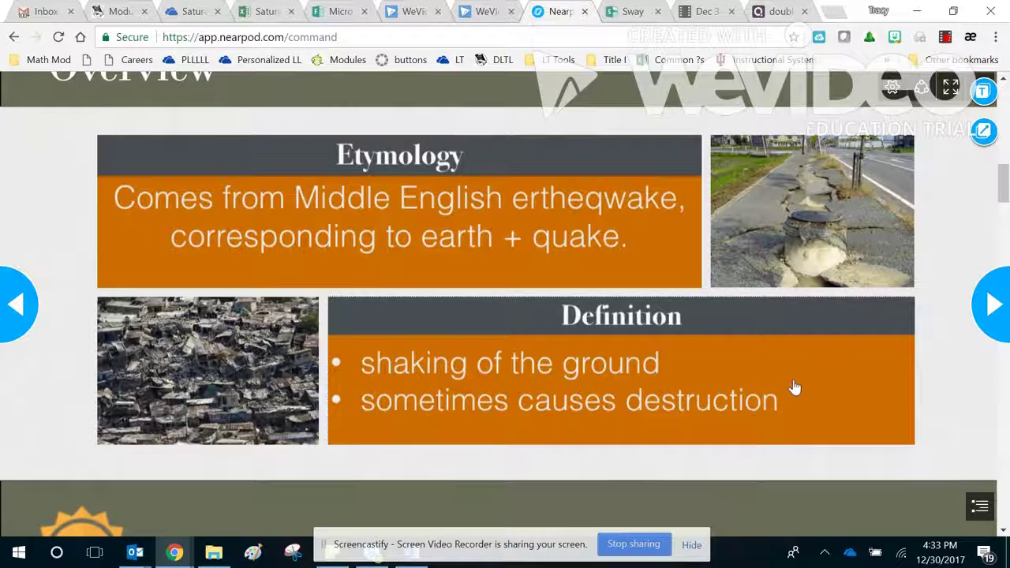
Step: Flip the Characteristics cards through to Speed and Time, then advance to the next slide
{"action": "scroll", "coordinate": [794, 387], "scroll_direction": "down", "scroll_amount": 10}
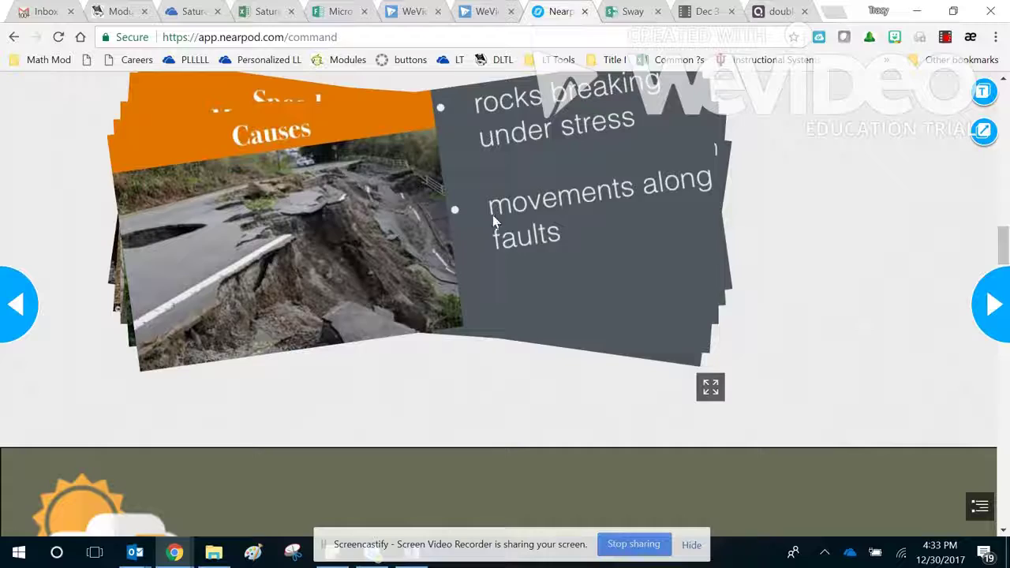
{"action": "left_click", "coordinate": [477, 237]}
{"action": "left_click", "coordinate": [410, 259]}
{"action": "left_click", "coordinate": [404, 264]}
{"action": "left_click", "coordinate": [411, 263]}
{"action": "scroll", "coordinate": [548, 320], "scroll_direction": "up", "scroll_amount": 1}
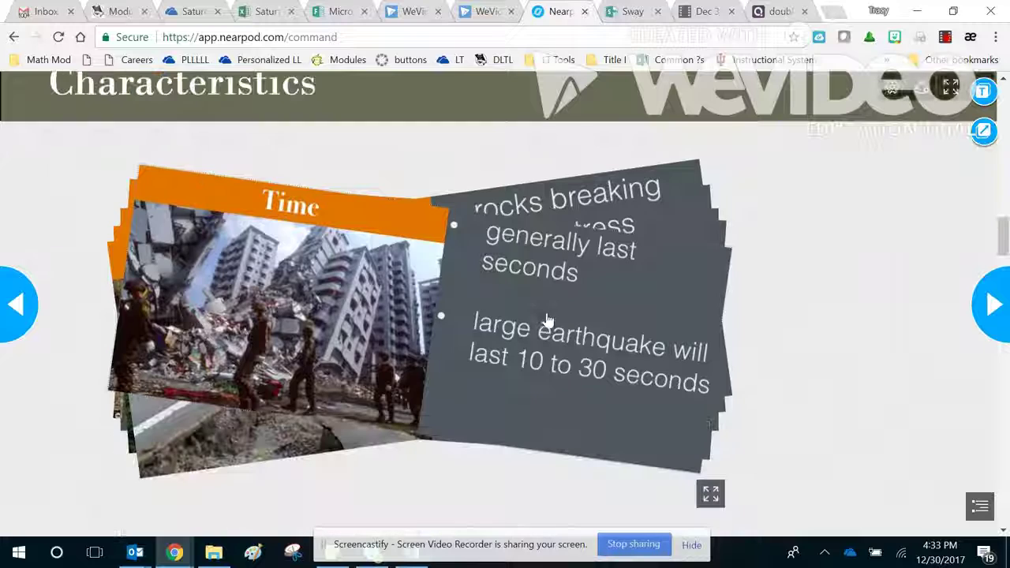
{"action": "left_click", "coordinate": [995, 326]}
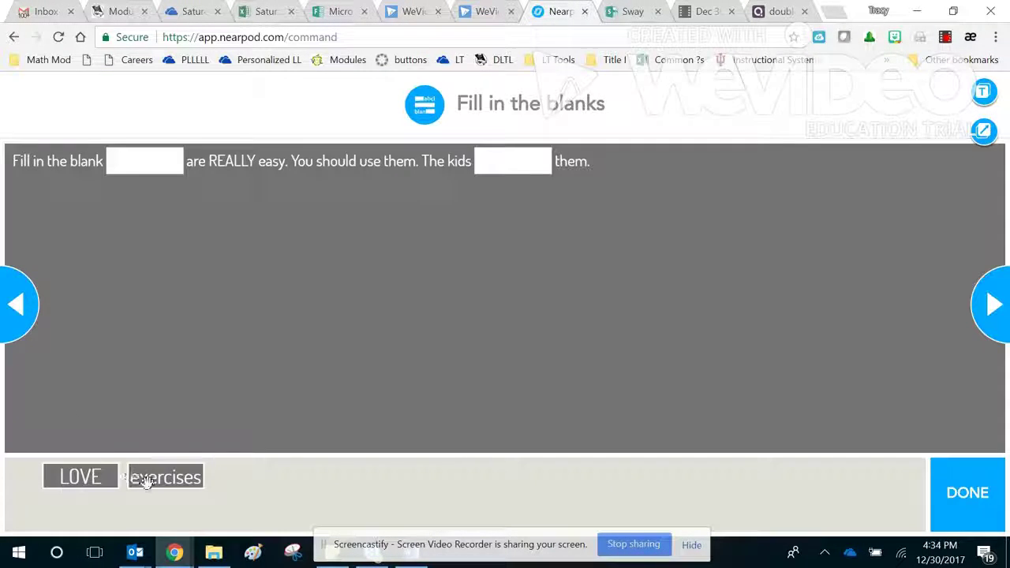
Step: Fill the blanks with 'exercises' and 'LOVE', submit for 2 of 2, and advance to the app-smashing slide
{"action": "left_click_drag", "start_coordinate": [145, 478], "coordinate": [149, 169]}
{"action": "left_click_drag", "start_coordinate": [109, 473], "coordinate": [523, 153]}
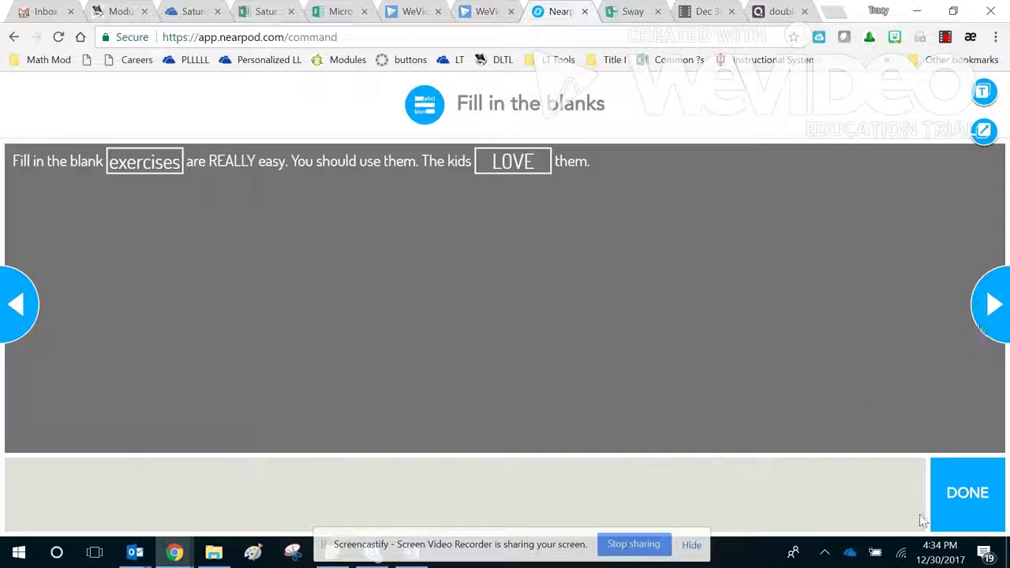
{"action": "left_click", "coordinate": [964, 521]}
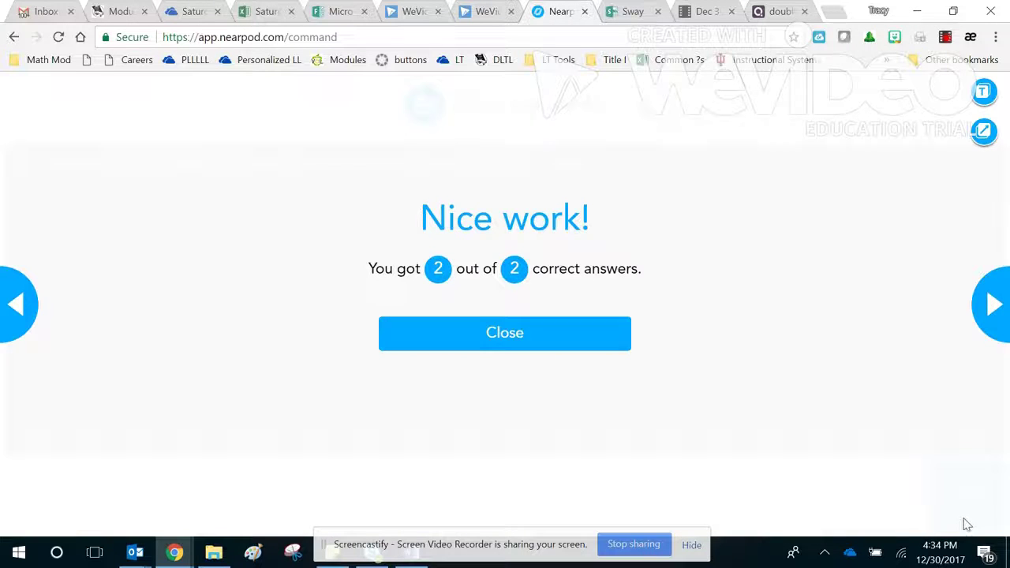
{"action": "left_click", "coordinate": [536, 343]}
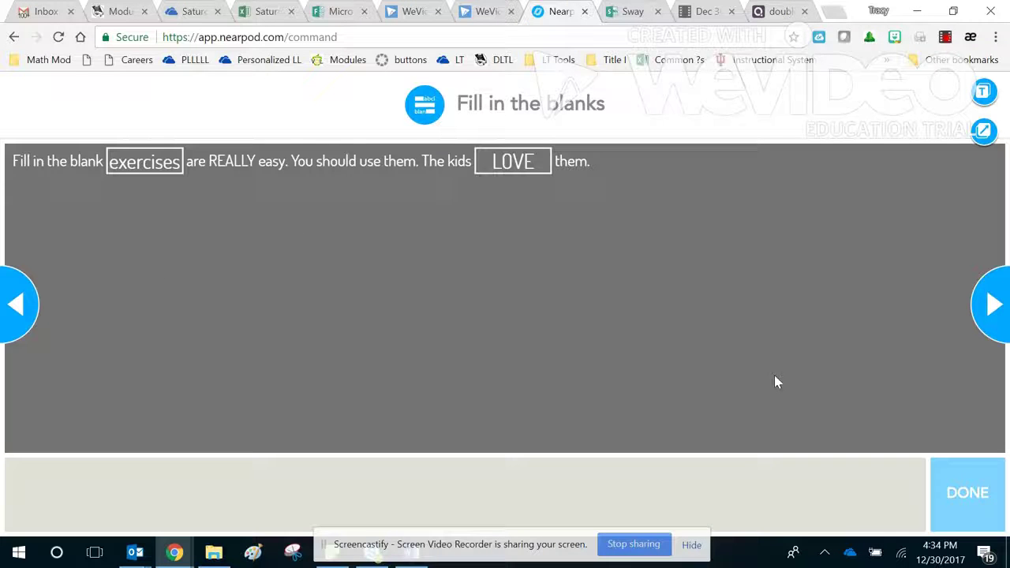
{"action": "left_click", "coordinate": [993, 330]}
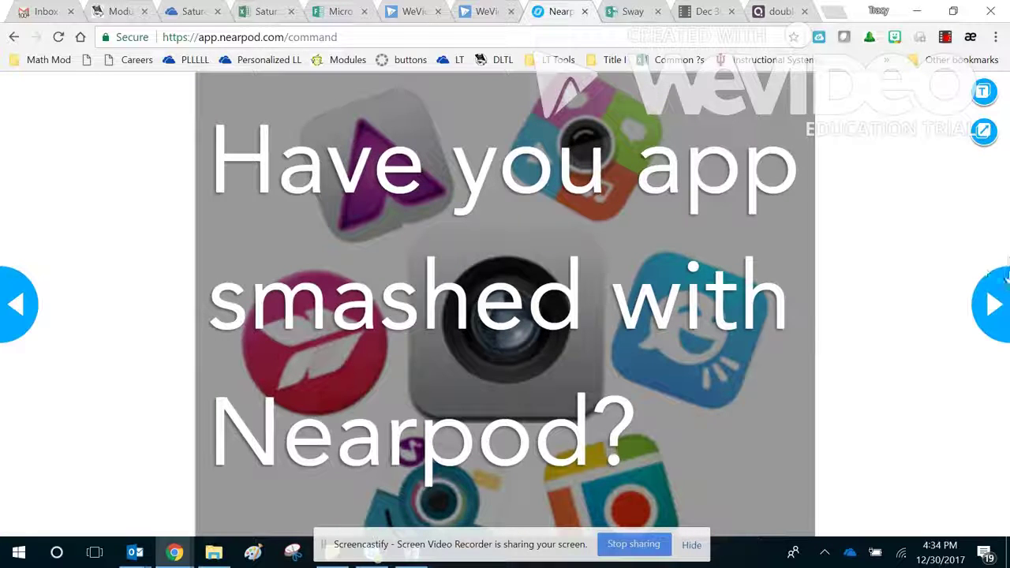
{"action": "left_click", "coordinate": [994, 327]}
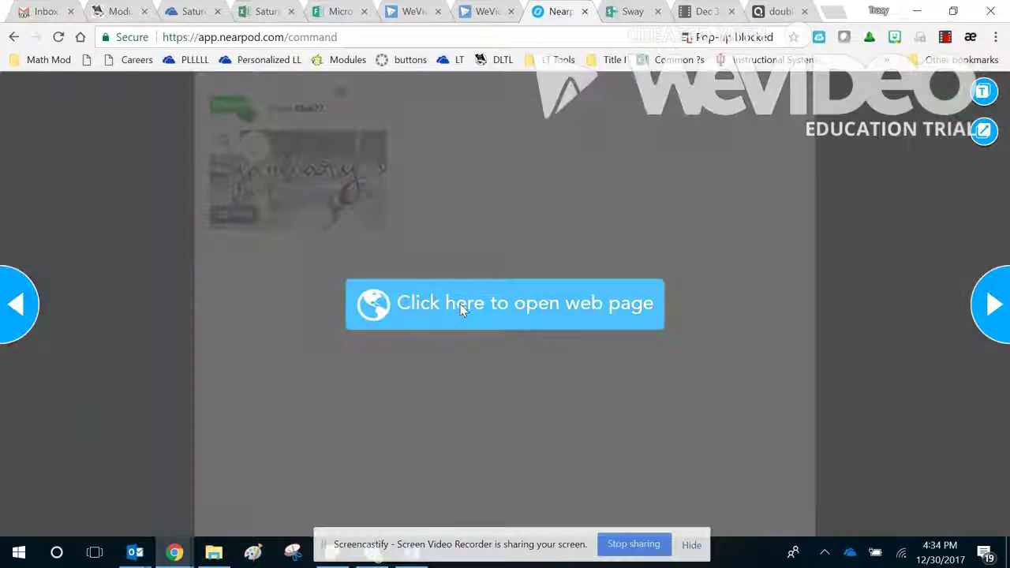
{"action": "left_click", "coordinate": [466, 310]}
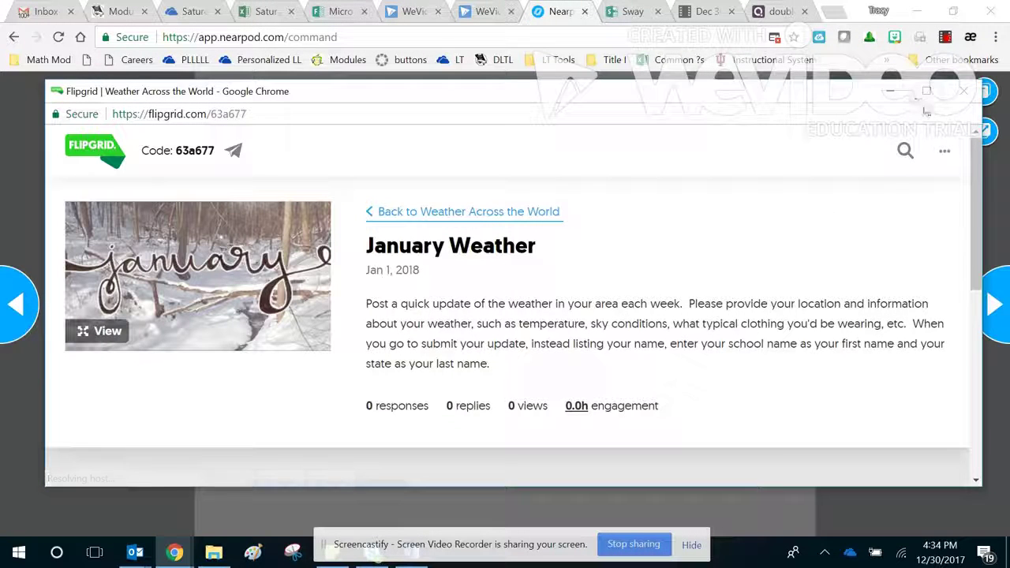
{"action": "left_click", "coordinate": [926, 91]}
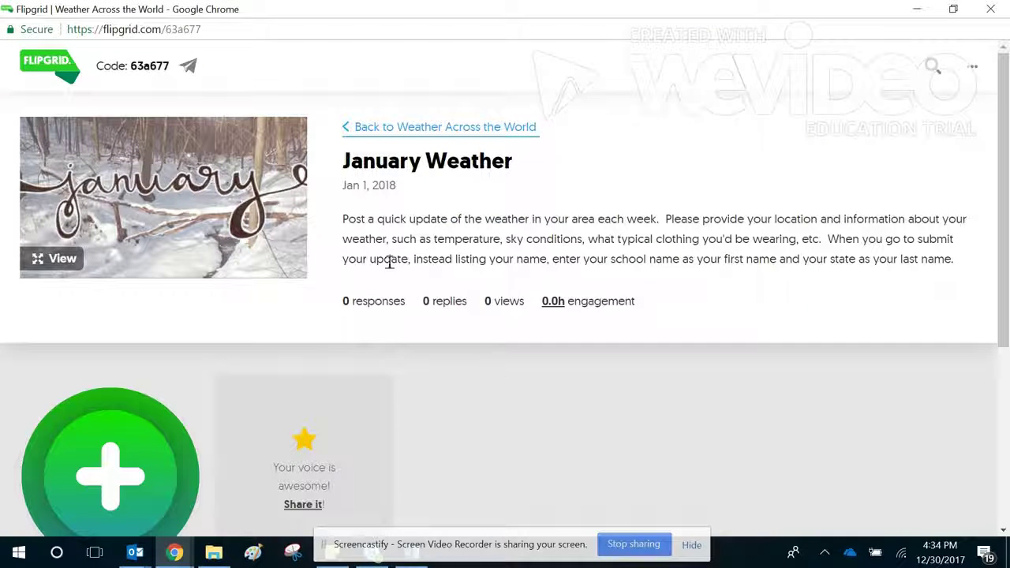
{"action": "scroll", "coordinate": [442, 295], "scroll_direction": "down", "scroll_amount": 3}
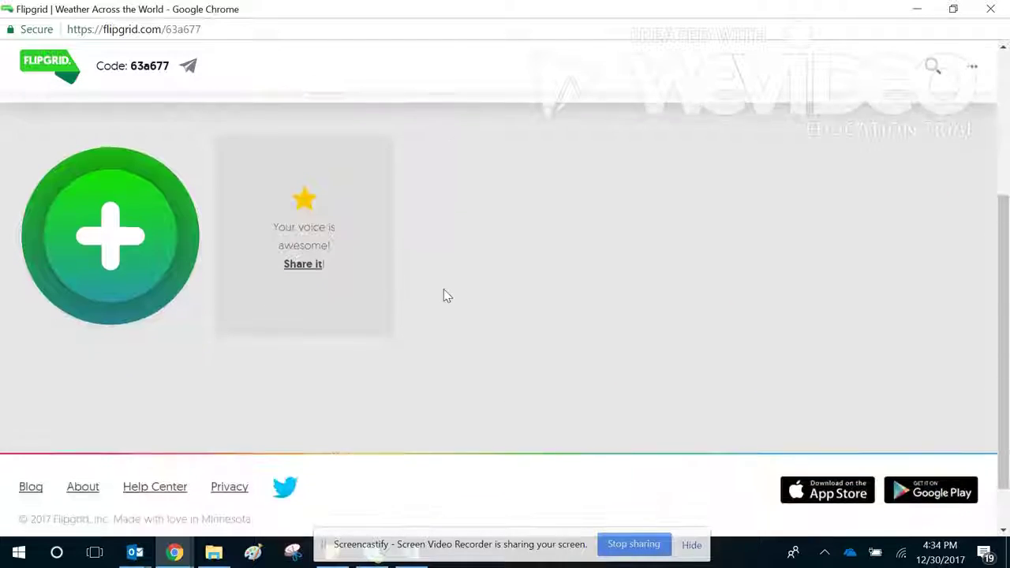
{"action": "scroll", "coordinate": [446, 295], "scroll_direction": "up", "scroll_amount": 3}
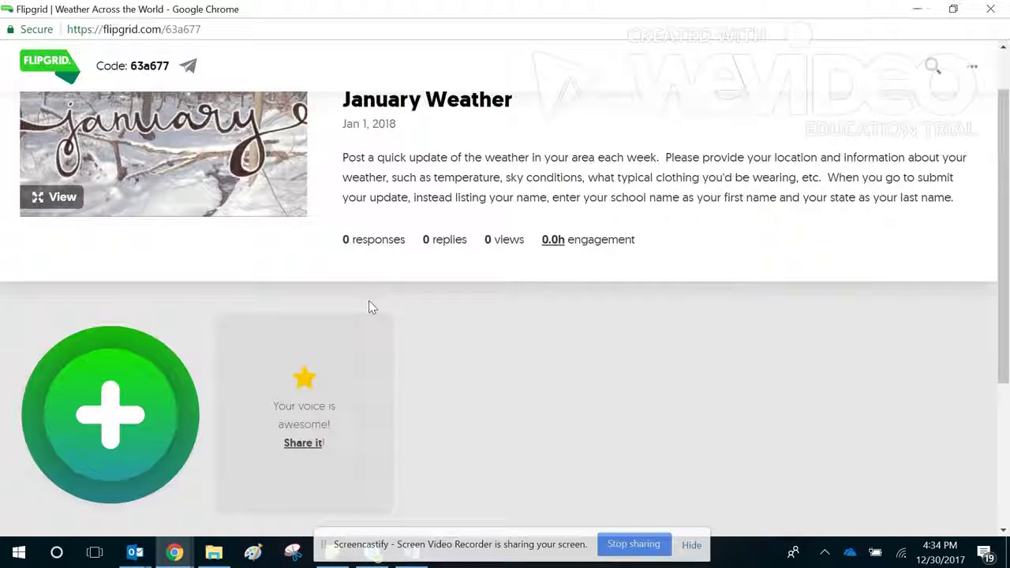
{"action": "scroll", "coordinate": [408, 309], "scroll_direction": "up", "scroll_amount": 1}
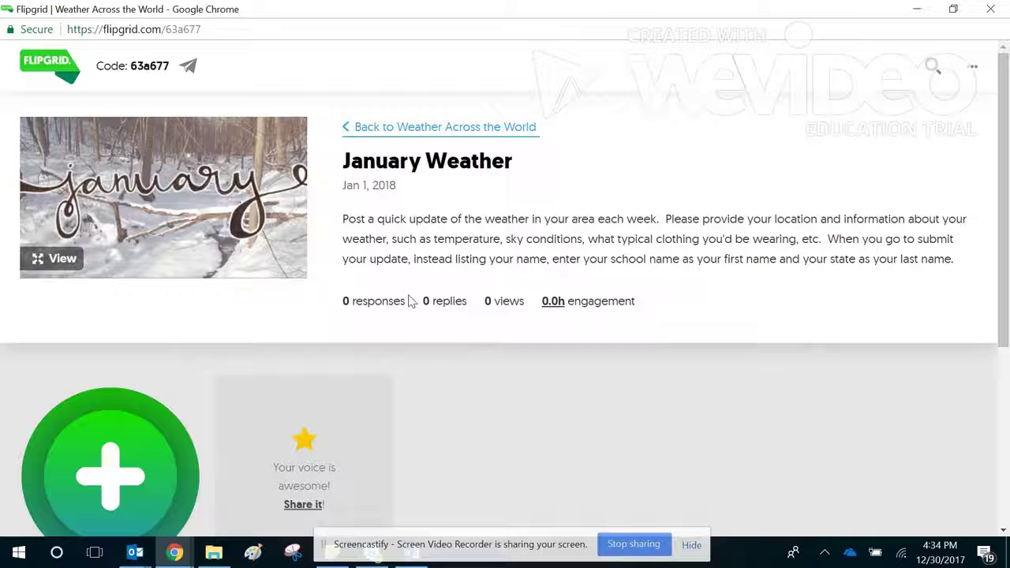
{"action": "scroll", "coordinate": [316, 331], "scroll_direction": "down", "scroll_amount": 1}
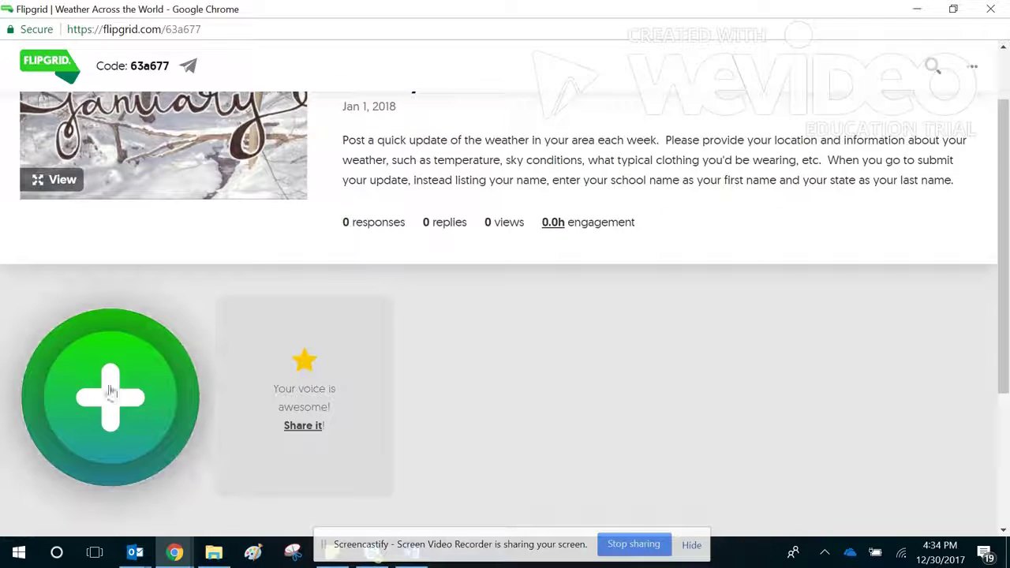
Step: Open the January Weather video recorder, add a Sticky, then close it and the Flipgrid window
{"action": "left_click", "coordinate": [113, 396]}
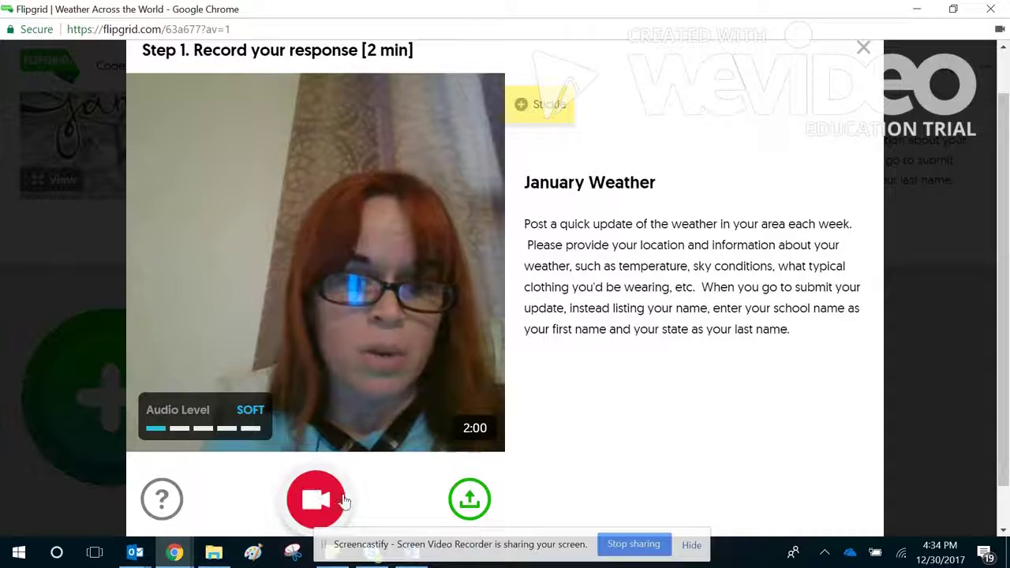
{"action": "left_click", "coordinate": [529, 105]}
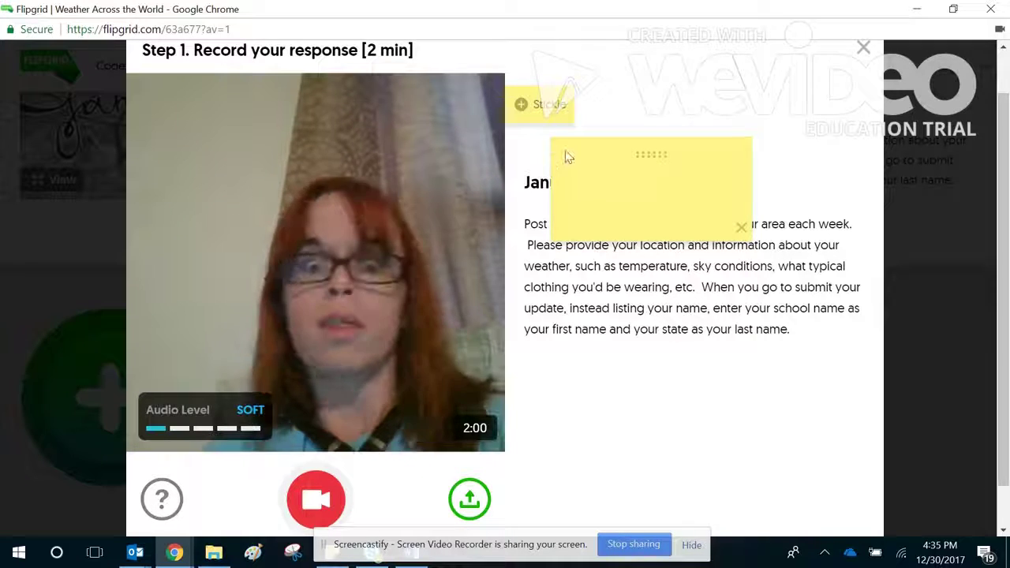
{"action": "left_click", "coordinate": [862, 49]}
{"action": "scroll", "coordinate": [649, 334], "scroll_direction": "up", "scroll_amount": 1}
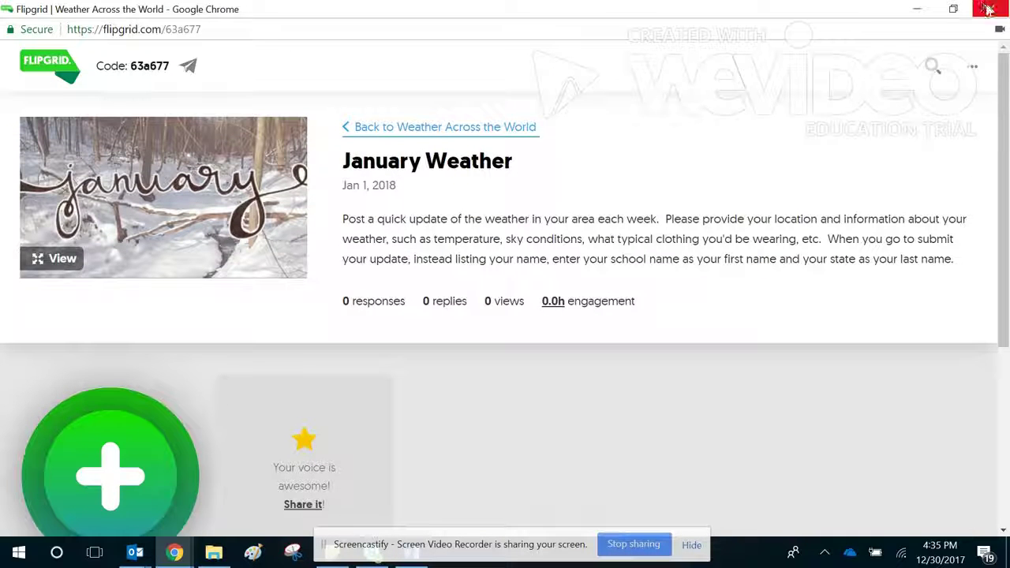
{"action": "left_click", "coordinate": [990, 10]}
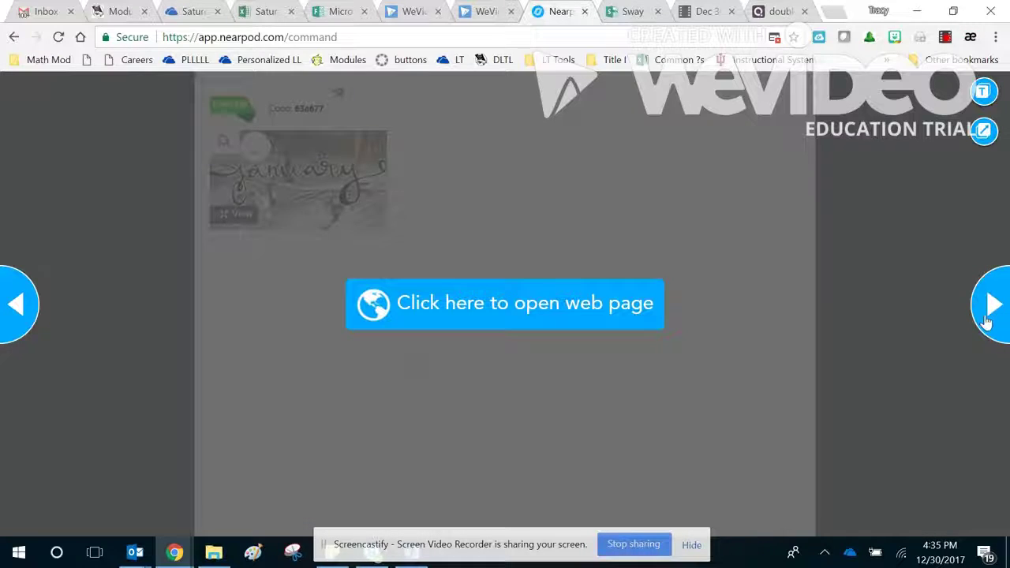
Step: Copy game code 044086 from the next slide and advance to the Quizizz link slide
{"action": "left_click", "coordinate": [992, 306]}
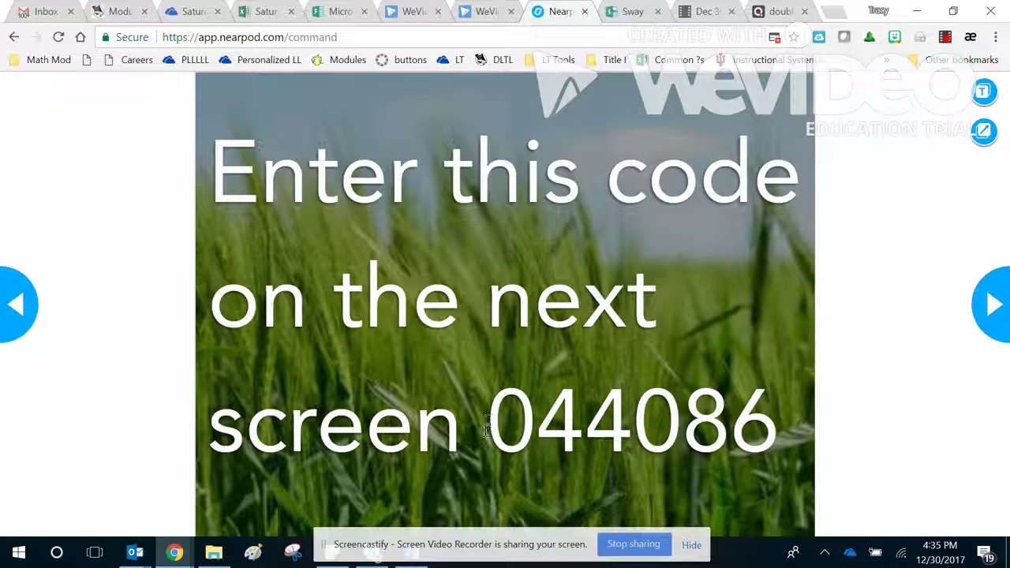
{"action": "left_click_drag", "start_coordinate": [499, 432], "coordinate": [767, 436]}
{"action": "key", "text": "ctrl+c"}
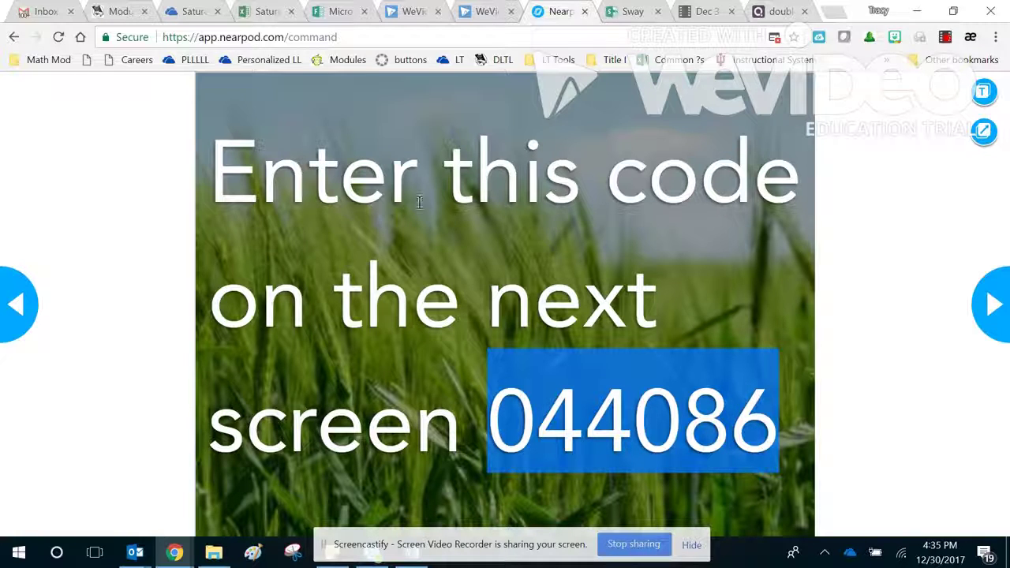
{"action": "right_click", "coordinate": [615, 449]}
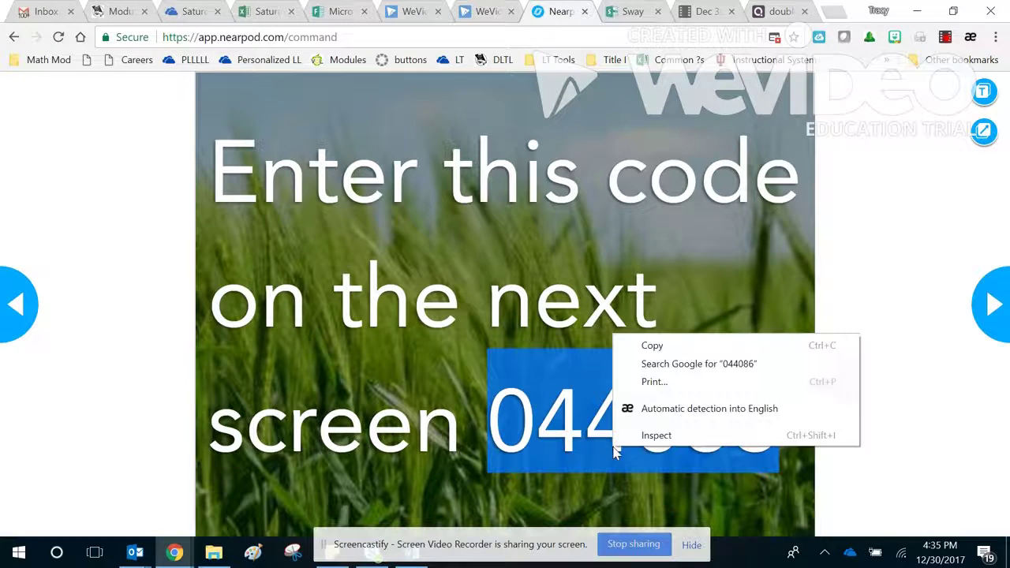
{"action": "left_click", "coordinate": [642, 349]}
{"action": "left_click", "coordinate": [979, 306]}
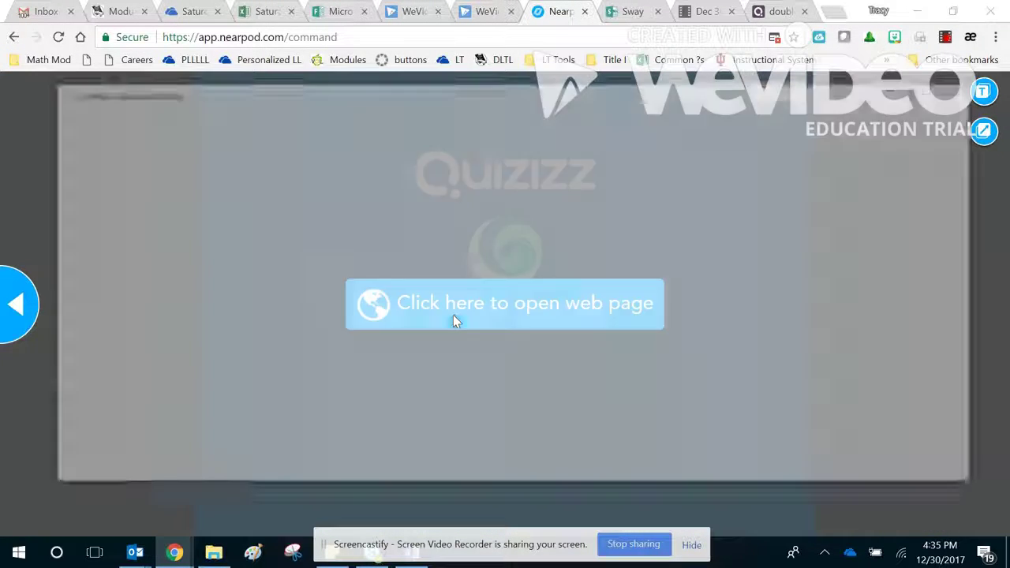
Step: Open Quizizz, paste code 044086, and join the game under the prefilled name
{"action": "left_click", "coordinate": [453, 314]}
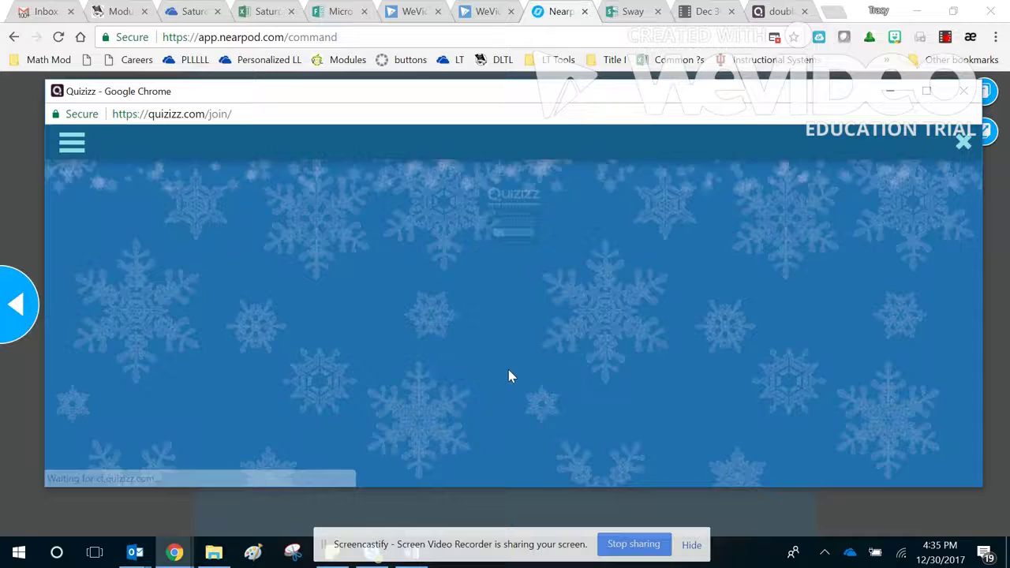
{"action": "right_click", "coordinate": [515, 355]}
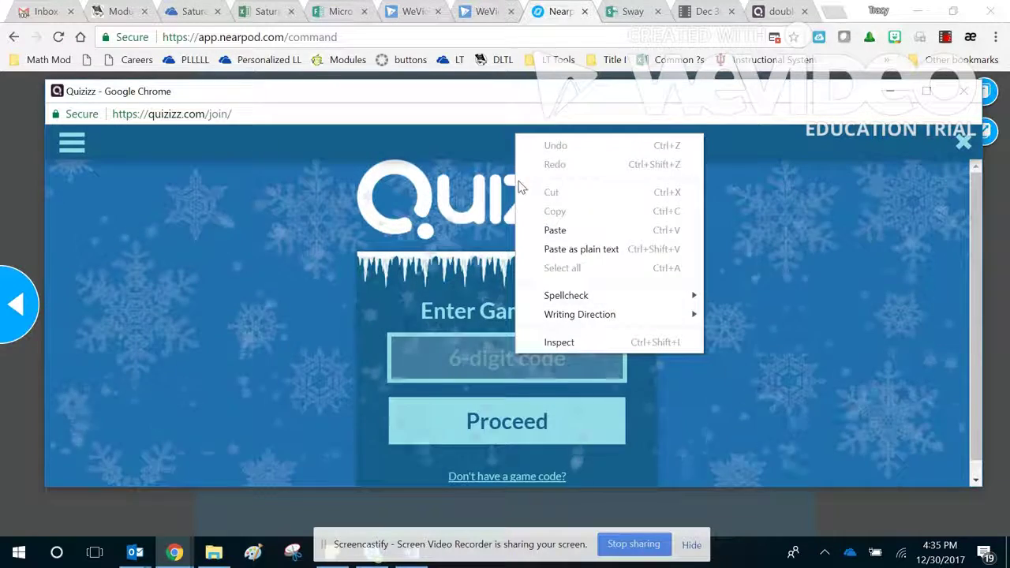
{"action": "left_click", "coordinate": [576, 230]}
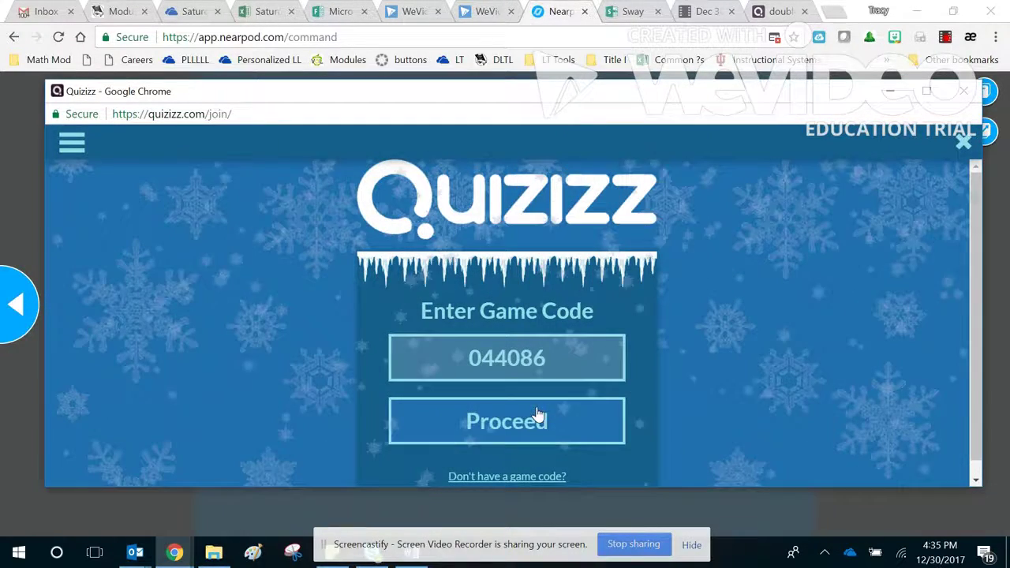
{"action": "left_click", "coordinate": [537, 412]}
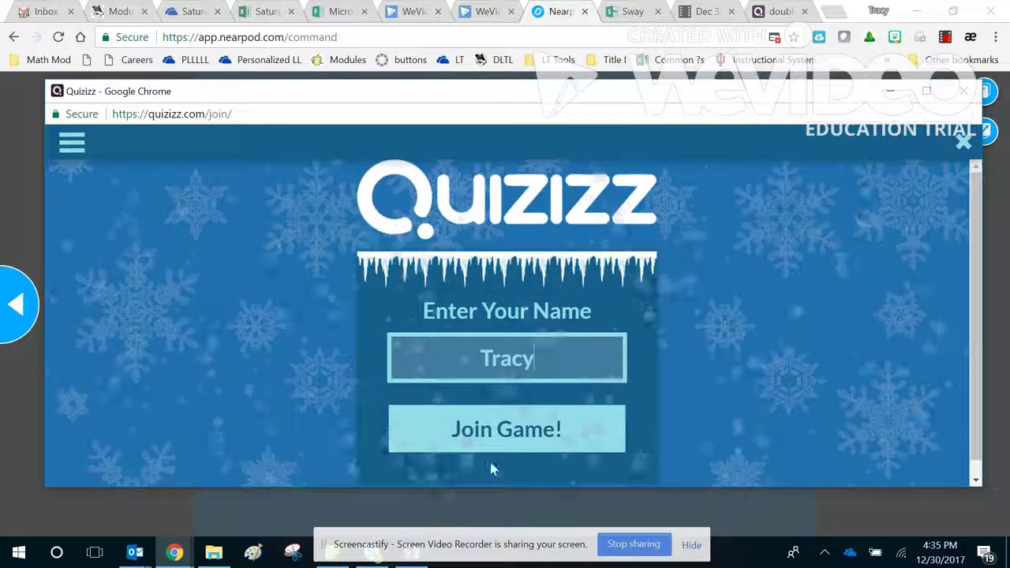
{"action": "left_click", "coordinate": [490, 435]}
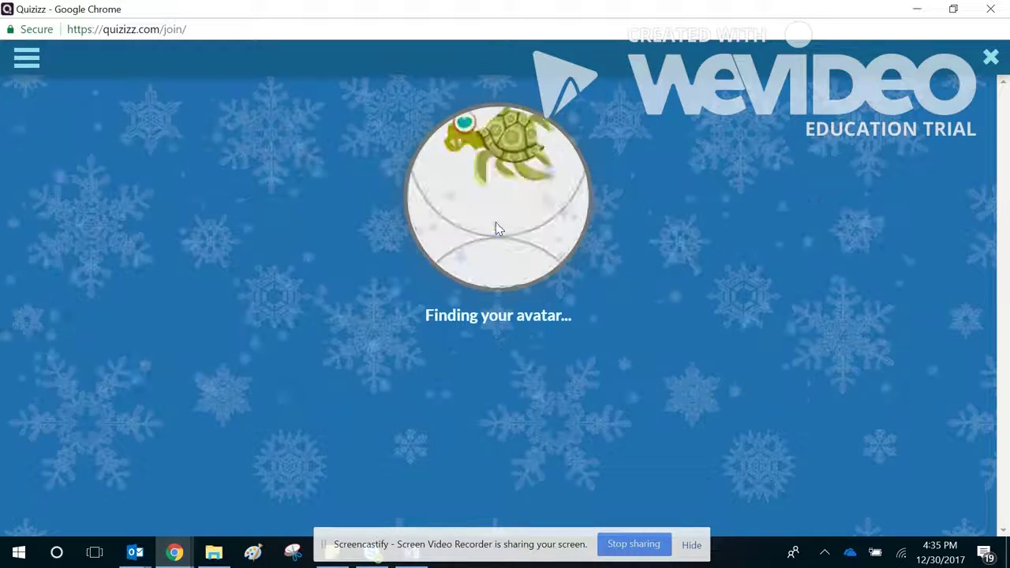
Step: Mute the music, start the quiz, answer 44 + 18 and 25 + 32, then exit
{"action": "left_click", "coordinate": [26, 70]}
{"action": "left_click", "coordinate": [147, 154]}
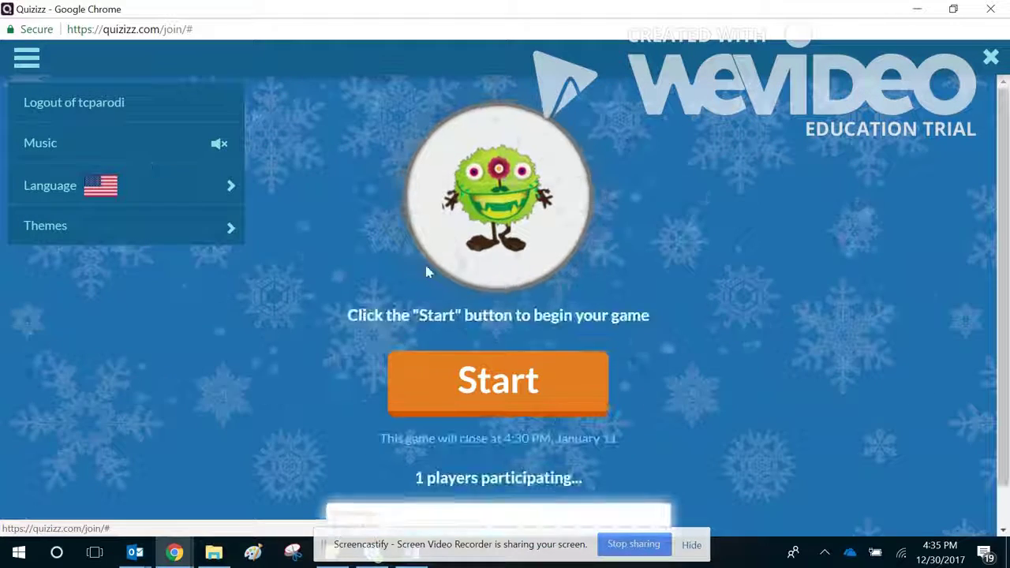
{"action": "left_click", "coordinate": [469, 376]}
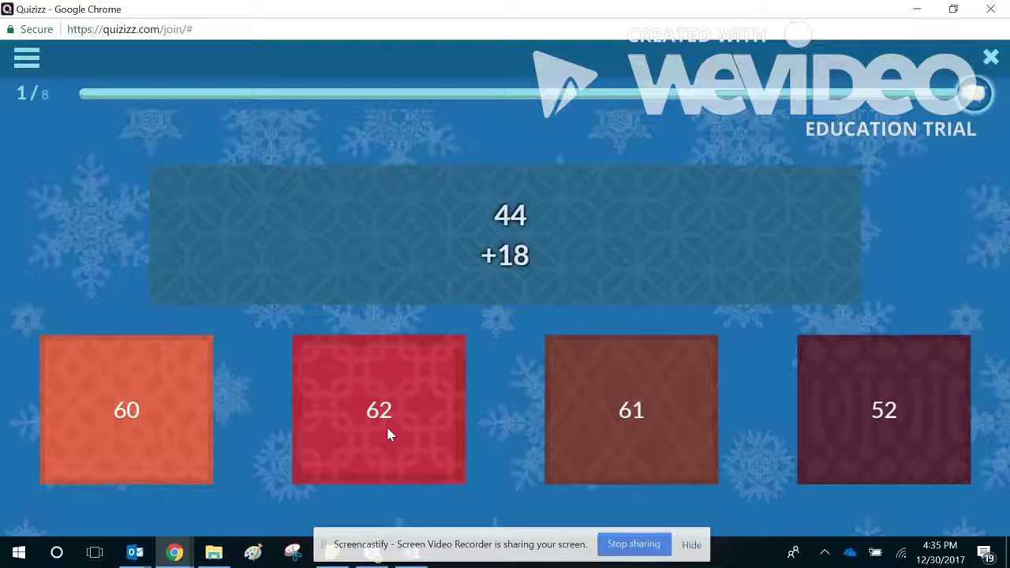
{"action": "left_click", "coordinate": [387, 434]}
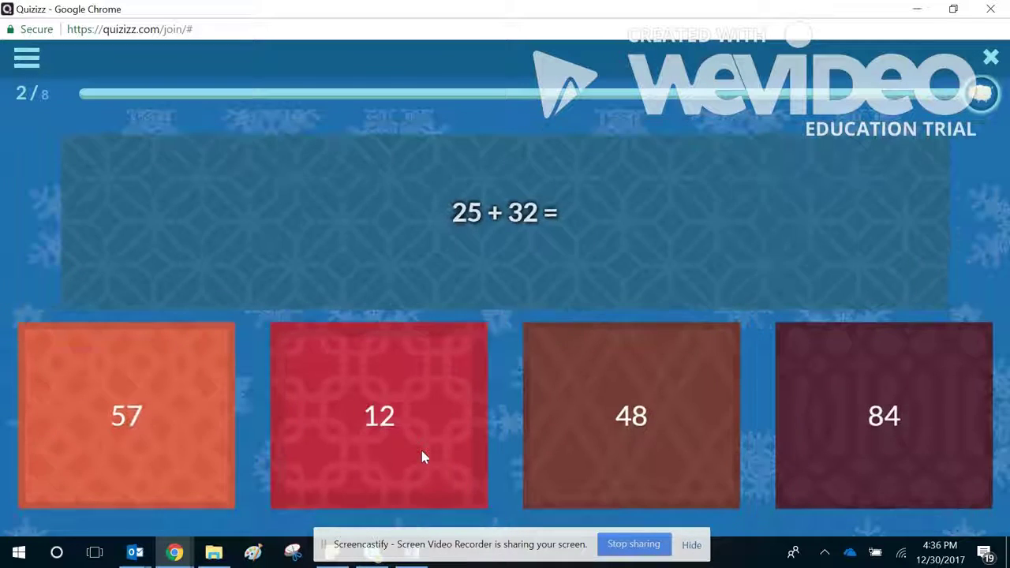
{"action": "left_click", "coordinate": [423, 451]}
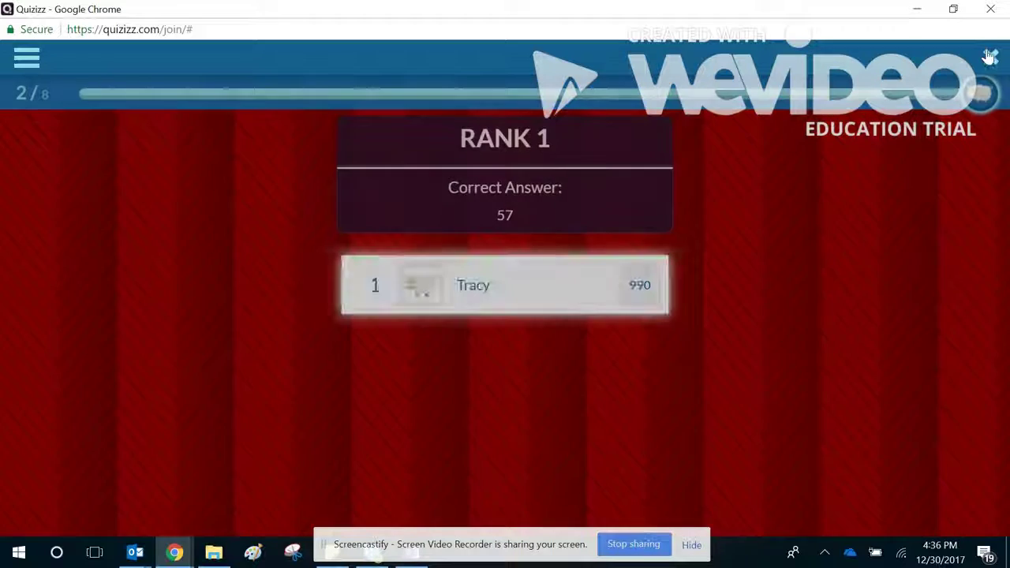
{"action": "left_click", "coordinate": [990, 57]}
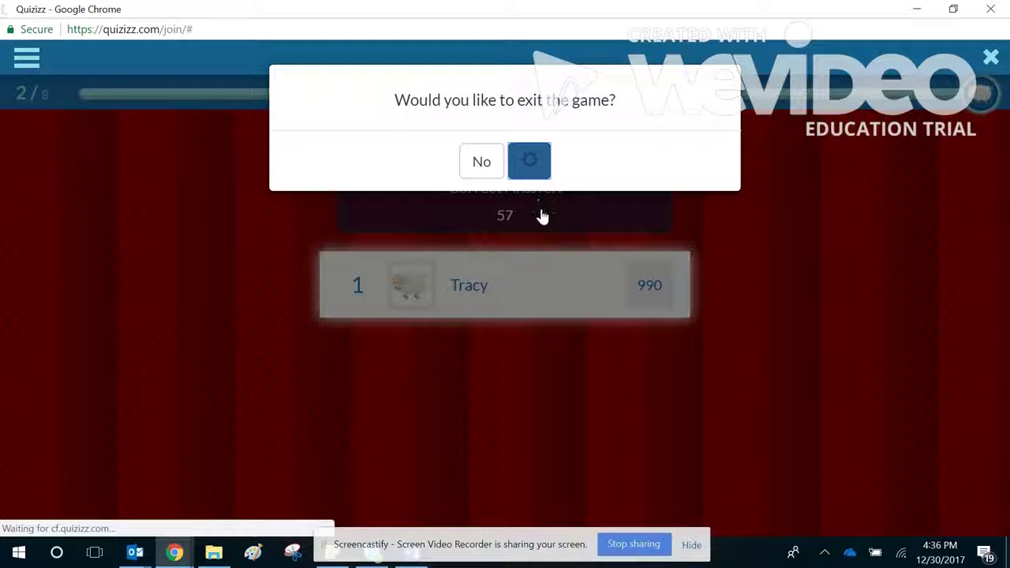